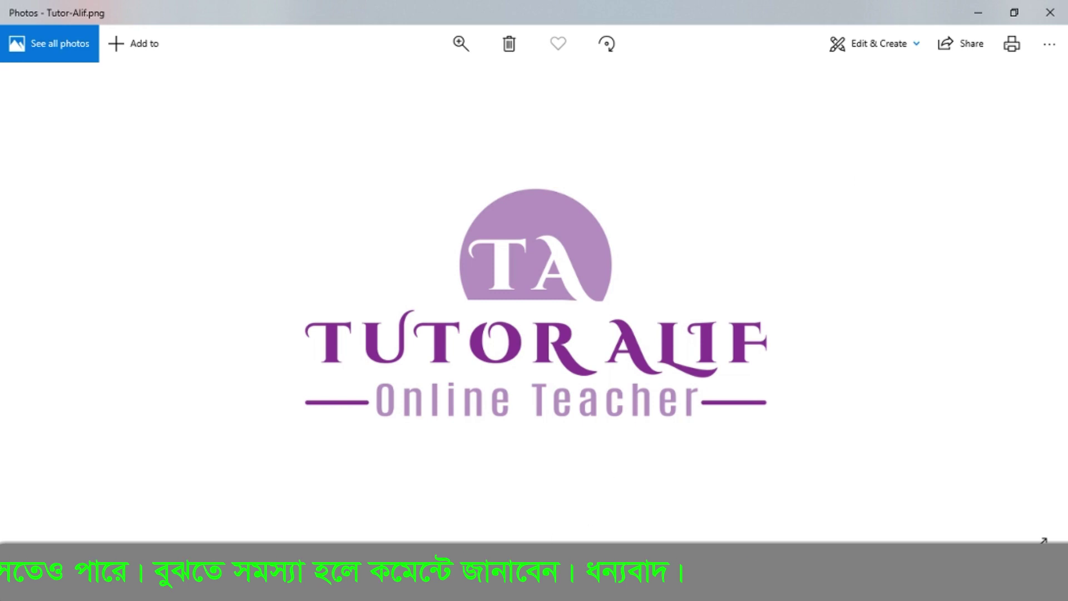
Close the Tutor-Alif.png logo in Photos and return to the Bank Salary Nov-18 workbook.
{"action": "key", "text": "alt+F4"}
{"action": "left_click", "coordinate": [370, 328]}
{"action": "scroll", "coordinate": [370, 328], "scroll_direction": "up", "scroll_amount": 9}
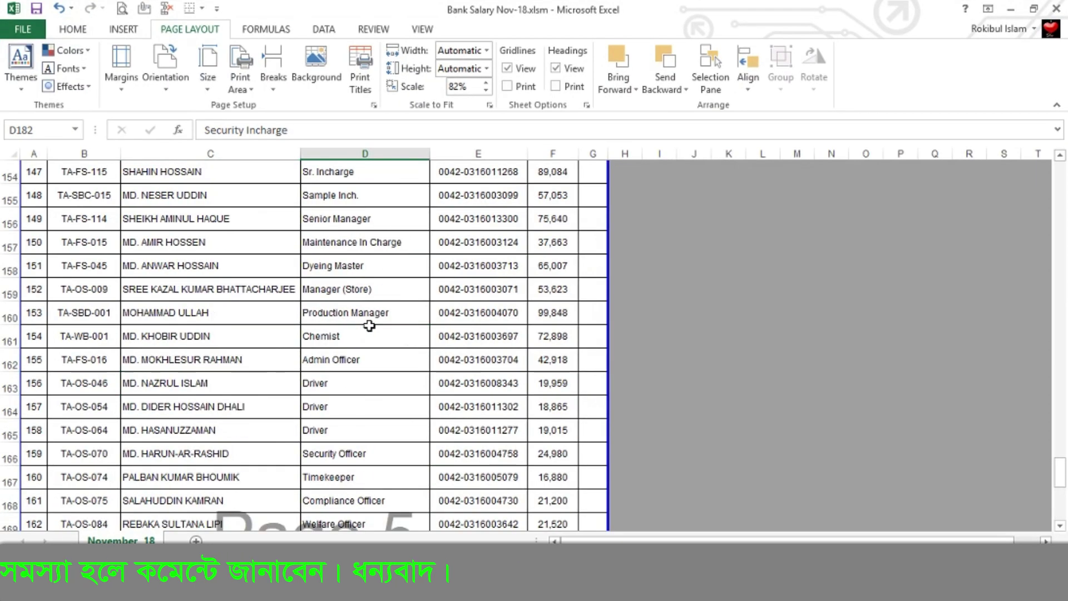
{"action": "scroll", "coordinate": [365, 322], "scroll_direction": "up", "scroll_amount": 10}
{"action": "scroll", "coordinate": [363, 313], "scroll_direction": "up", "scroll_amount": 6}
{"action": "scroll", "coordinate": [361, 308], "scroll_direction": "up", "scroll_amount": 7}
{"action": "scroll", "coordinate": [354, 295], "scroll_direction": "up", "scroll_amount": 13}
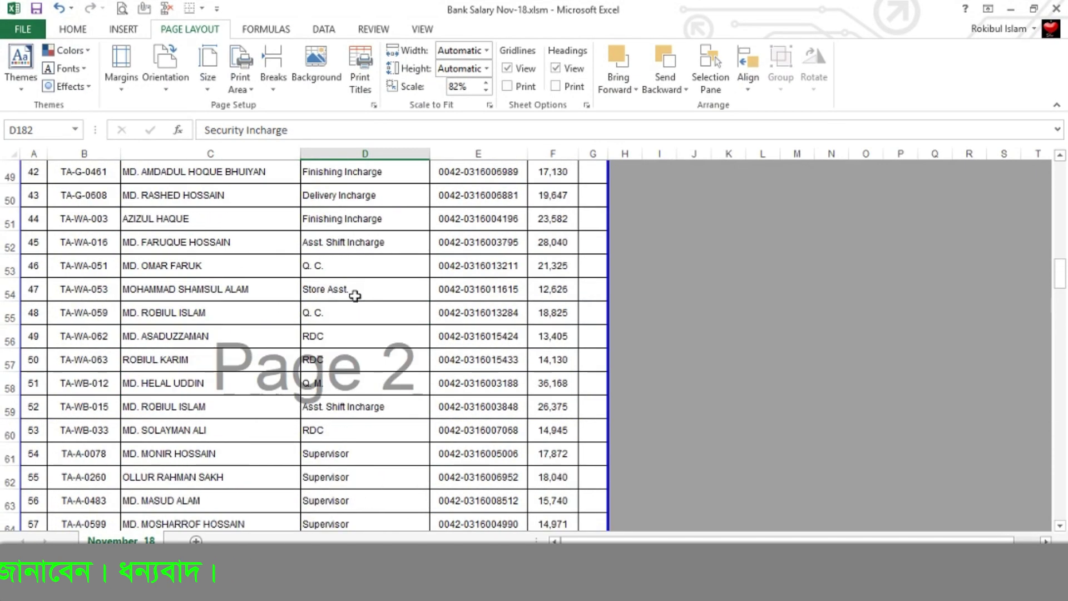
{"action": "scroll", "coordinate": [353, 294], "scroll_direction": "up", "scroll_amount": 6}
{"action": "scroll", "coordinate": [350, 282], "scroll_direction": "up", "scroll_amount": 7}
{"action": "scroll", "coordinate": [343, 268], "scroll_direction": "down", "scroll_amount": 13}
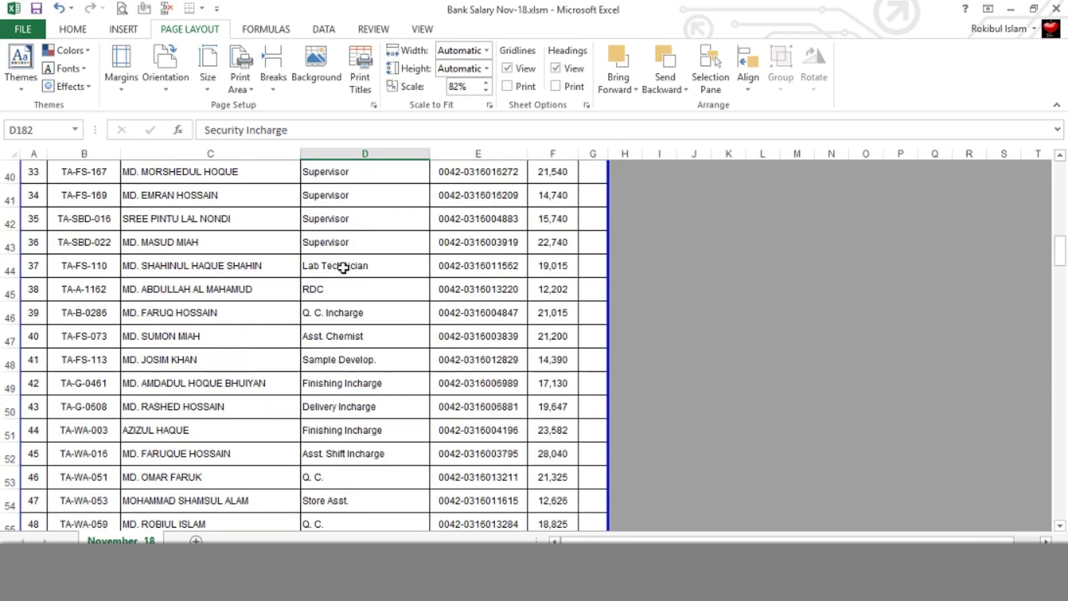
{"action": "scroll", "coordinate": [341, 267], "scroll_direction": "down", "scroll_amount": 12}
{"action": "scroll", "coordinate": [341, 267], "scroll_direction": "down", "scroll_amount": 13}
{"action": "scroll", "coordinate": [338, 267], "scroll_direction": "down", "scroll_amount": 12}
{"action": "scroll", "coordinate": [335, 267], "scroll_direction": "down", "scroll_amount": 11}
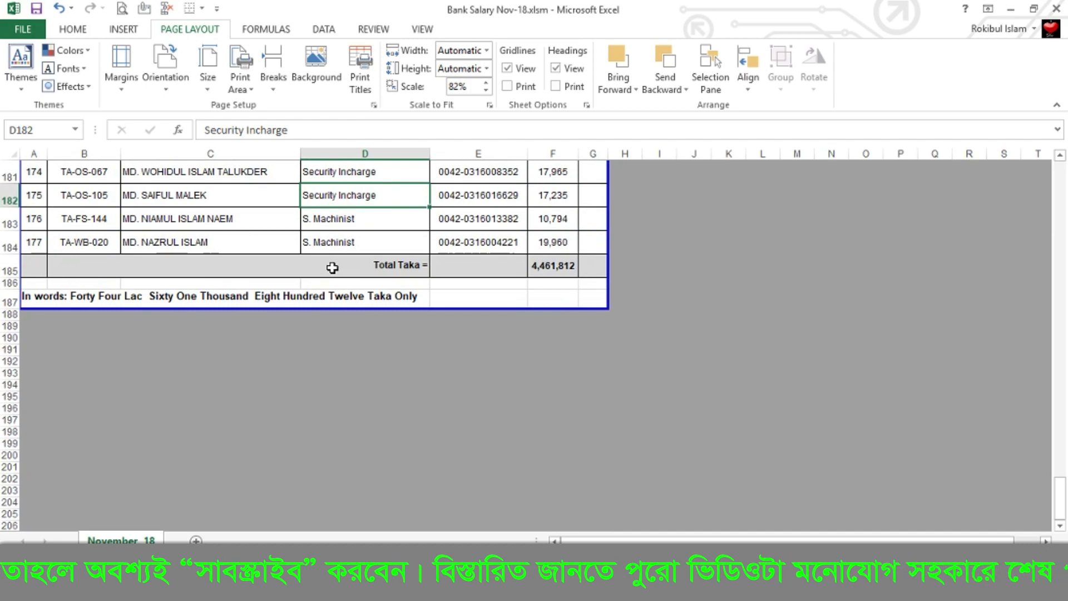
{"action": "scroll", "coordinate": [332, 268], "scroll_direction": "up", "scroll_amount": 5}
{"action": "scroll", "coordinate": [332, 268], "scroll_direction": "up", "scroll_amount": 8}
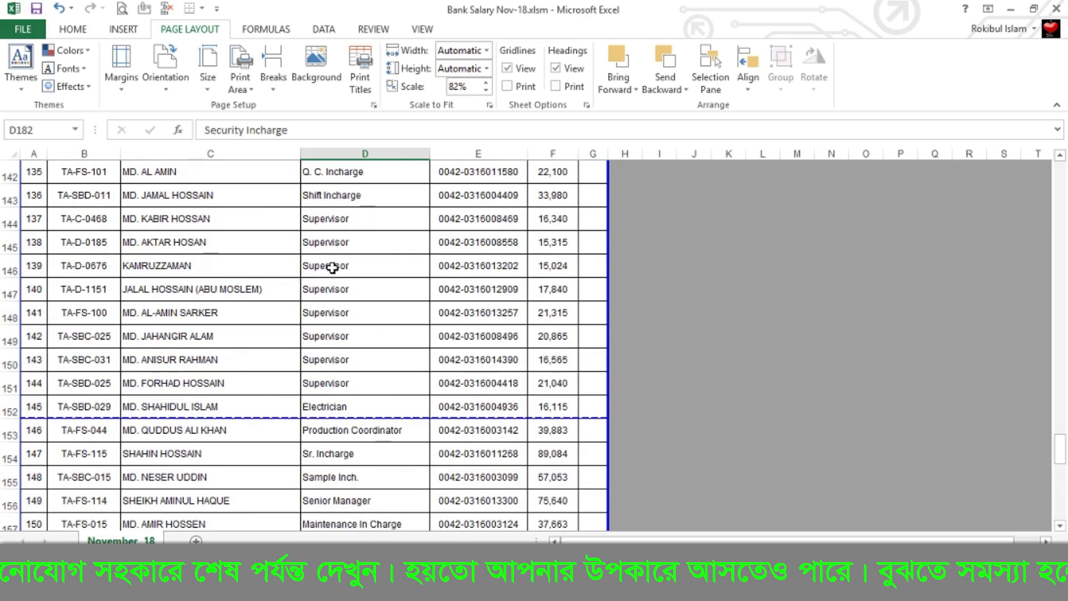
{"action": "scroll", "coordinate": [333, 266], "scroll_direction": "up", "scroll_amount": 10}
{"action": "scroll", "coordinate": [332, 264], "scroll_direction": "up", "scroll_amount": 10}
{"action": "scroll", "coordinate": [331, 260], "scroll_direction": "up", "scroll_amount": 5}
{"action": "scroll", "coordinate": [332, 260], "scroll_direction": "up", "scroll_amount": 10}
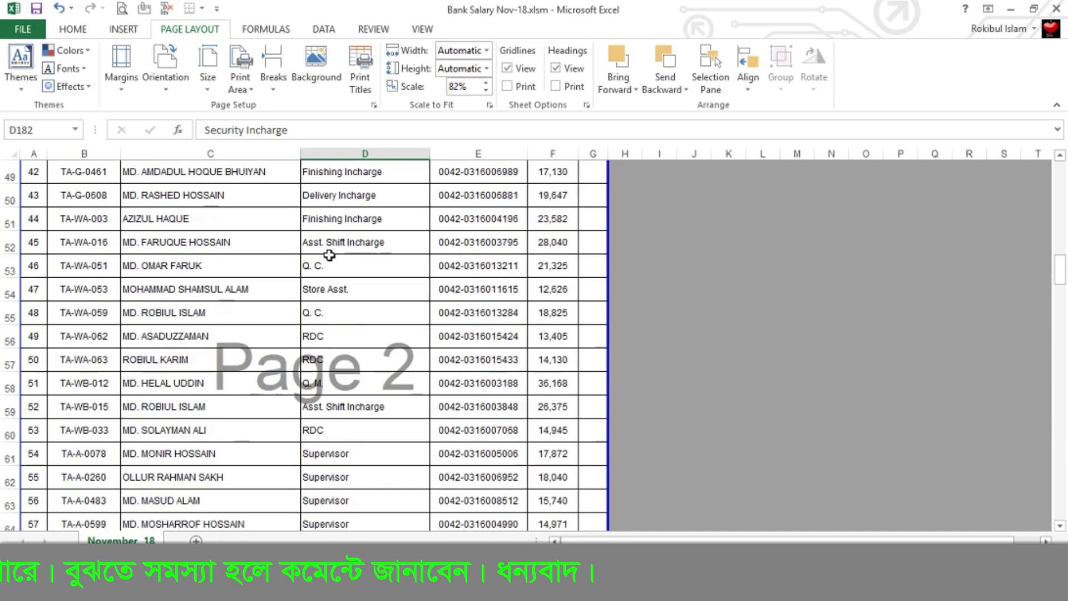
{"action": "scroll", "coordinate": [298, 245], "scroll_direction": "up", "scroll_amount": 9}
{"action": "scroll", "coordinate": [298, 191], "scroll_direction": "up", "scroll_amount": 4}
{"action": "left_click", "coordinate": [229, 356]}
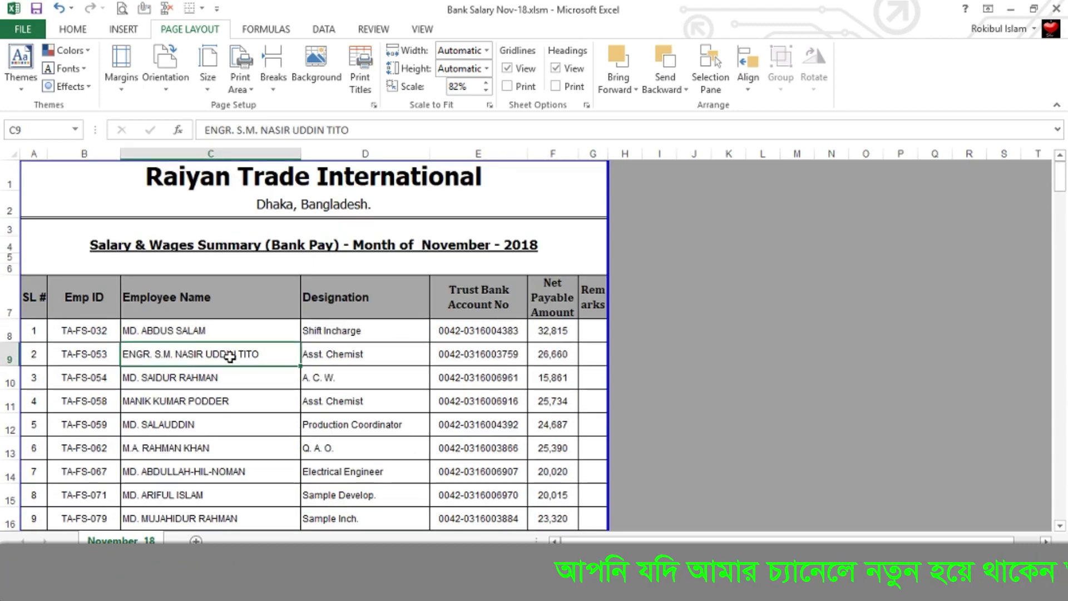
{"action": "scroll", "coordinate": [222, 361], "scroll_direction": "down", "scroll_amount": 4}
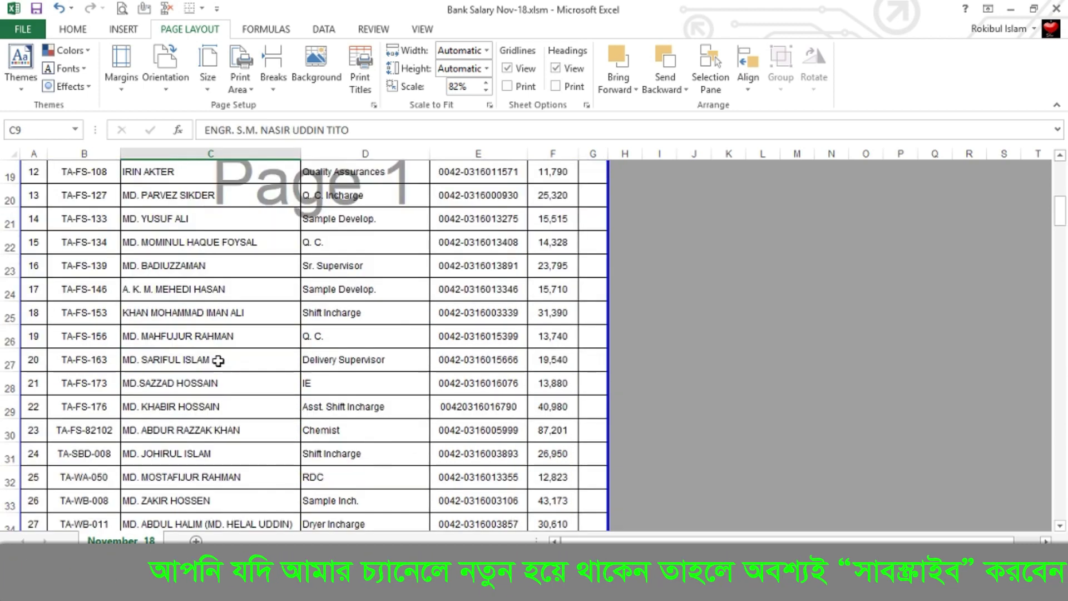
{"action": "scroll", "coordinate": [245, 362], "scroll_direction": "down", "scroll_amount": 16}
{"action": "scroll", "coordinate": [253, 358], "scroll_direction": "down", "scroll_amount": 14}
{"action": "scroll", "coordinate": [263, 354], "scroll_direction": "down", "scroll_amount": 7}
{"action": "scroll", "coordinate": [265, 355], "scroll_direction": "down", "scroll_amount": 13}
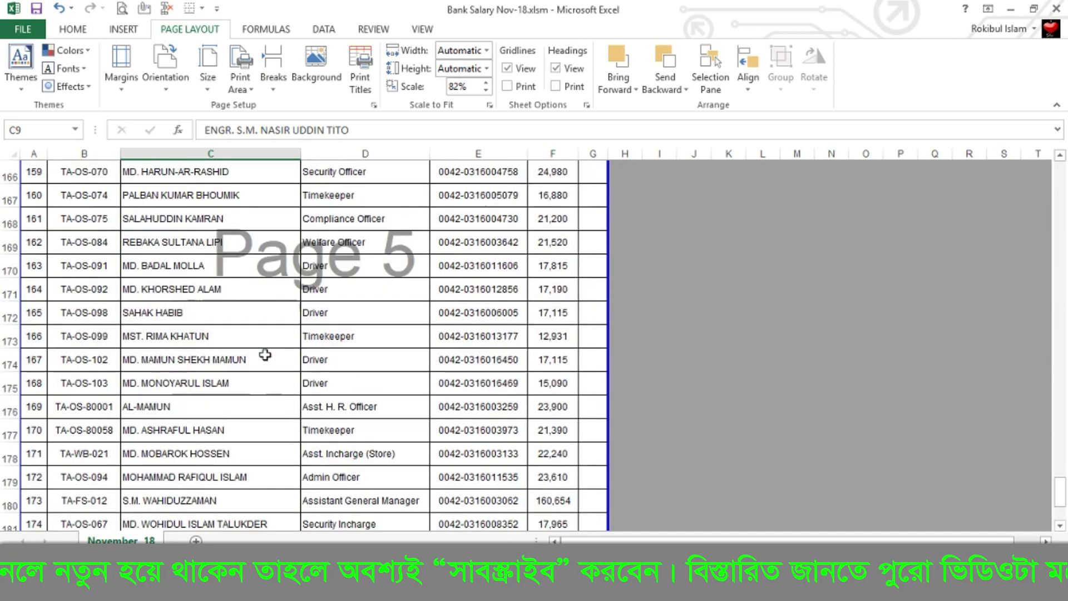
{"action": "scroll", "coordinate": [265, 354], "scroll_direction": "down", "scroll_amount": 6}
{"action": "scroll", "coordinate": [265, 353], "scroll_direction": "up", "scroll_amount": 3}
{"action": "scroll", "coordinate": [265, 355], "scroll_direction": "up", "scroll_amount": 3}
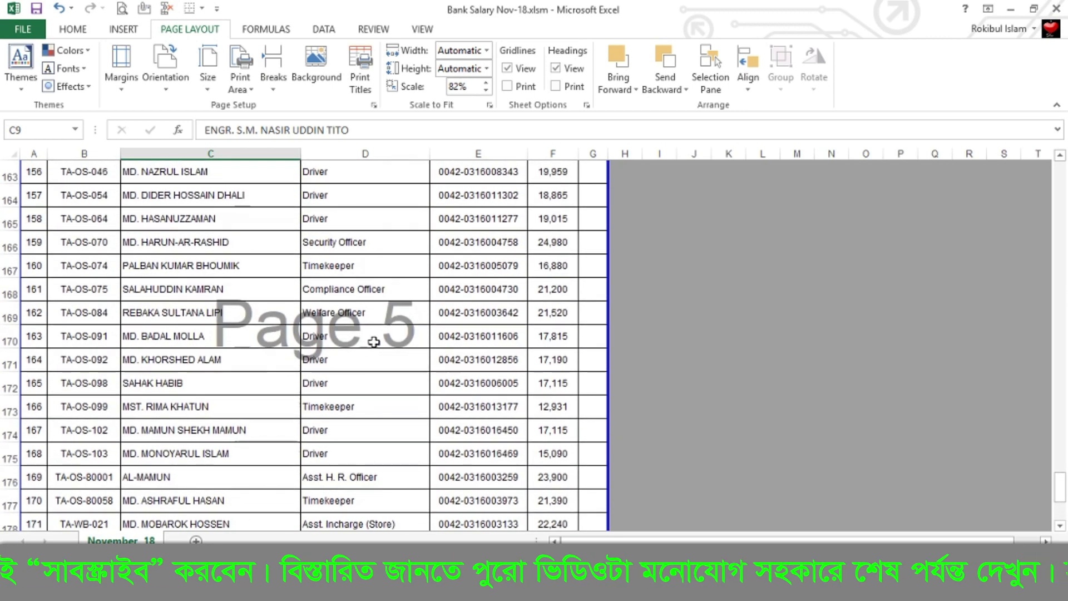
{"action": "left_click", "coordinate": [369, 341]}
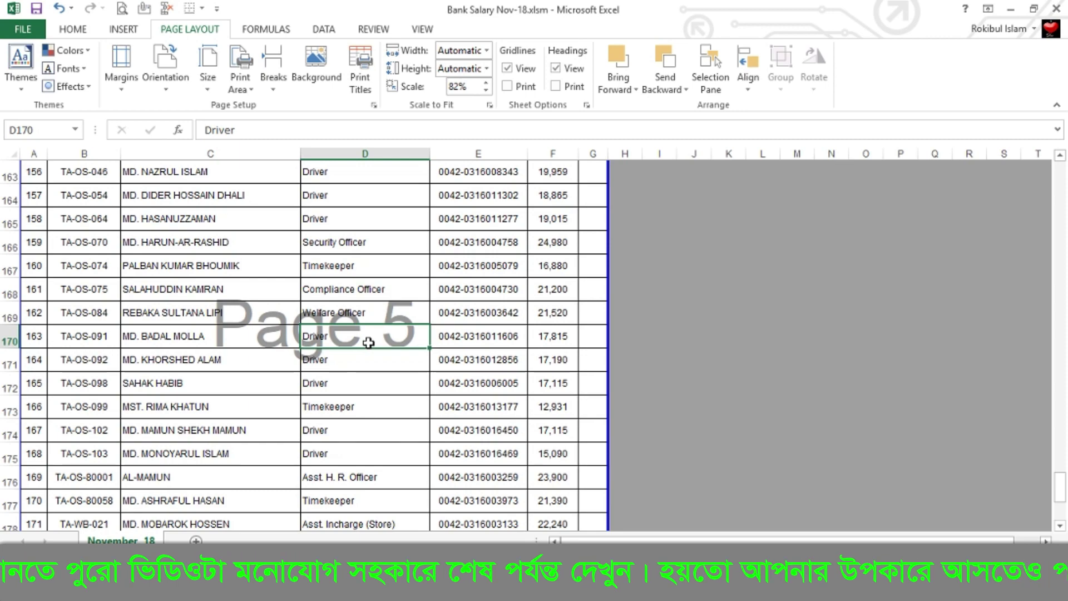
{"action": "scroll", "coordinate": [369, 342], "scroll_direction": "up", "scroll_amount": 8}
{"action": "scroll", "coordinate": [369, 342], "scroll_direction": "up", "scroll_amount": 7}
{"action": "scroll", "coordinate": [369, 342], "scroll_direction": "up", "scroll_amount": 6}
{"action": "scroll", "coordinate": [369, 342], "scroll_direction": "up", "scroll_amount": 2}
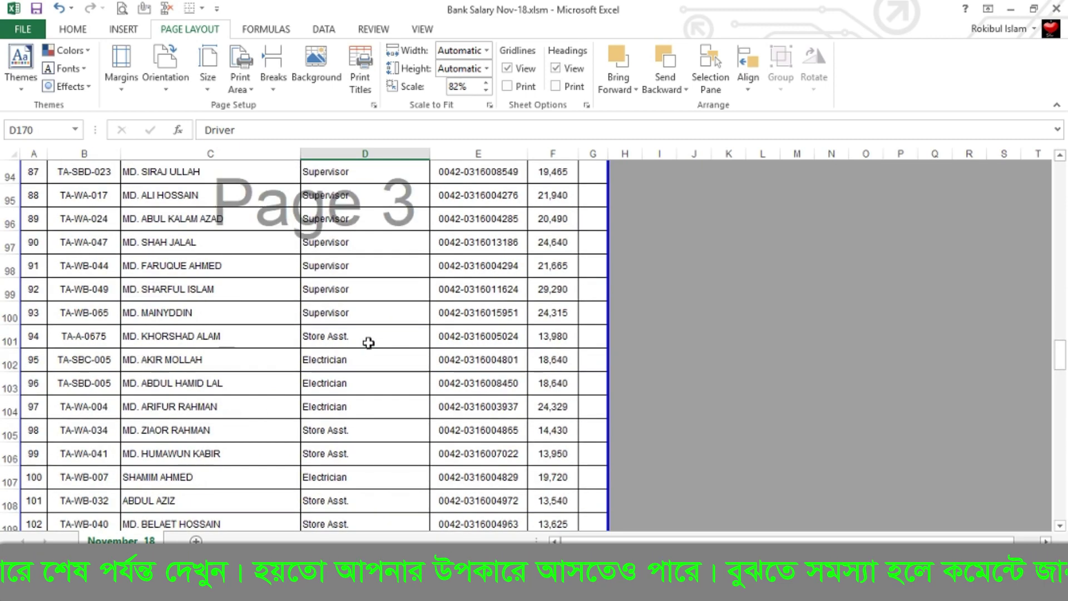
{"action": "scroll", "coordinate": [369, 342], "scroll_direction": "up", "scroll_amount": 8}
{"action": "scroll", "coordinate": [369, 343], "scroll_direction": "up", "scroll_amount": 2}
{"action": "scroll", "coordinate": [369, 342], "scroll_direction": "up", "scroll_amount": 2}
{"action": "scroll", "coordinate": [367, 342], "scroll_direction": "up", "scroll_amount": 7}
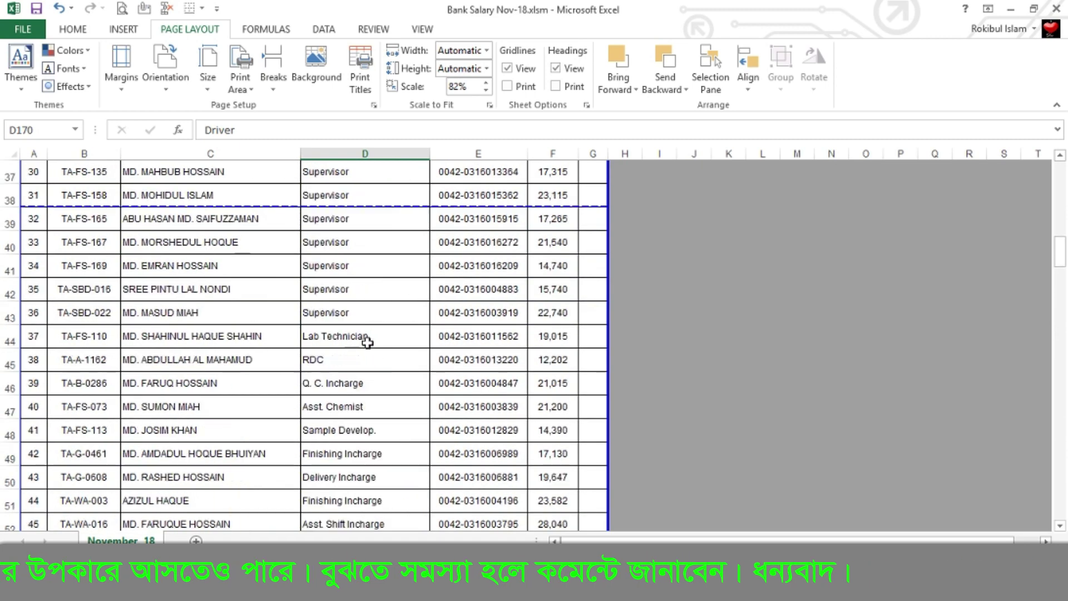
{"action": "scroll", "coordinate": [367, 342], "scroll_direction": "up", "scroll_amount": 6}
{"action": "scroll", "coordinate": [369, 336], "scroll_direction": "up", "scroll_amount": 4}
{"action": "scroll", "coordinate": [360, 341], "scroll_direction": "up", "scroll_amount": 3}
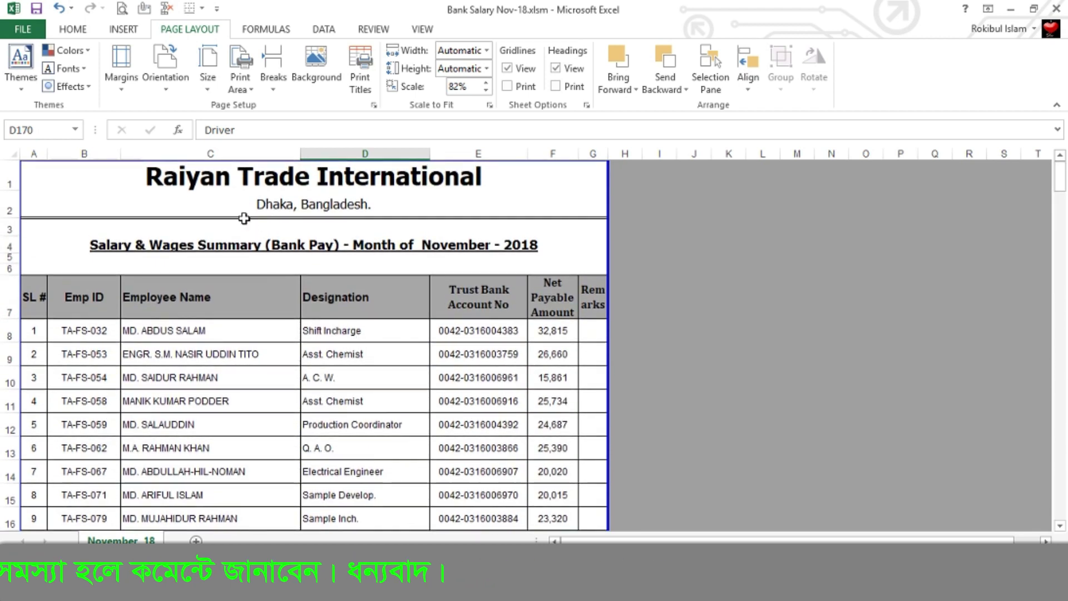
{"action": "left_click", "coordinate": [223, 192]}
Select the Raiyan Trade International title and column-header block A1:G7.
{"action": "left_click_drag", "start_coordinate": [182, 175], "coordinate": [182, 283]}
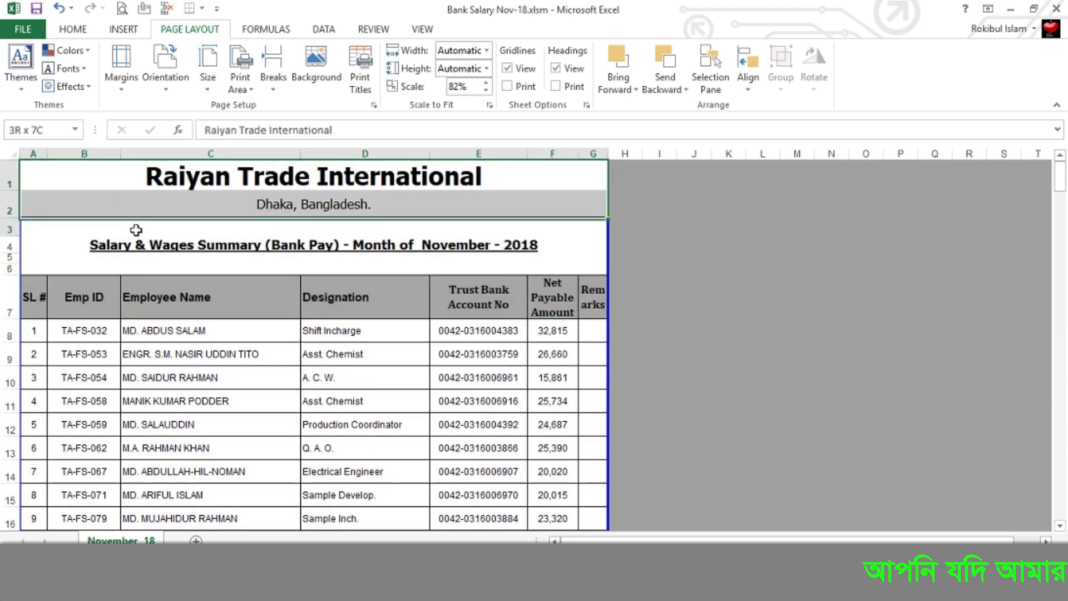
{"action": "left_click_drag", "start_coordinate": [132, 185], "coordinate": [139, 293]}
{"action": "left_click", "coordinate": [167, 295]}
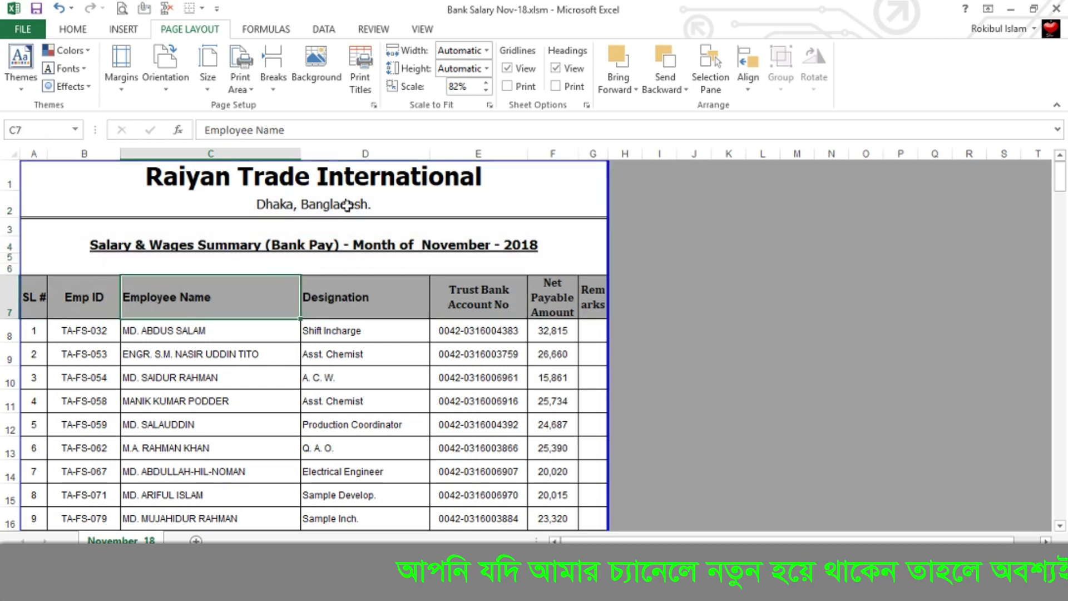
{"action": "left_click", "coordinate": [348, 175]}
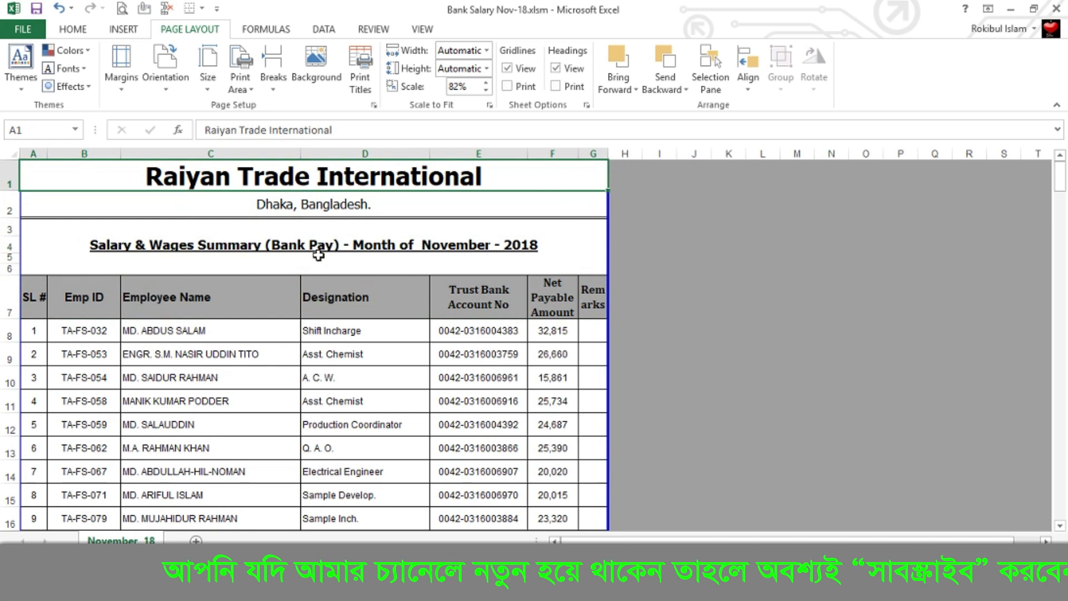
{"action": "left_click_drag", "start_coordinate": [322, 190], "coordinate": [319, 292]}
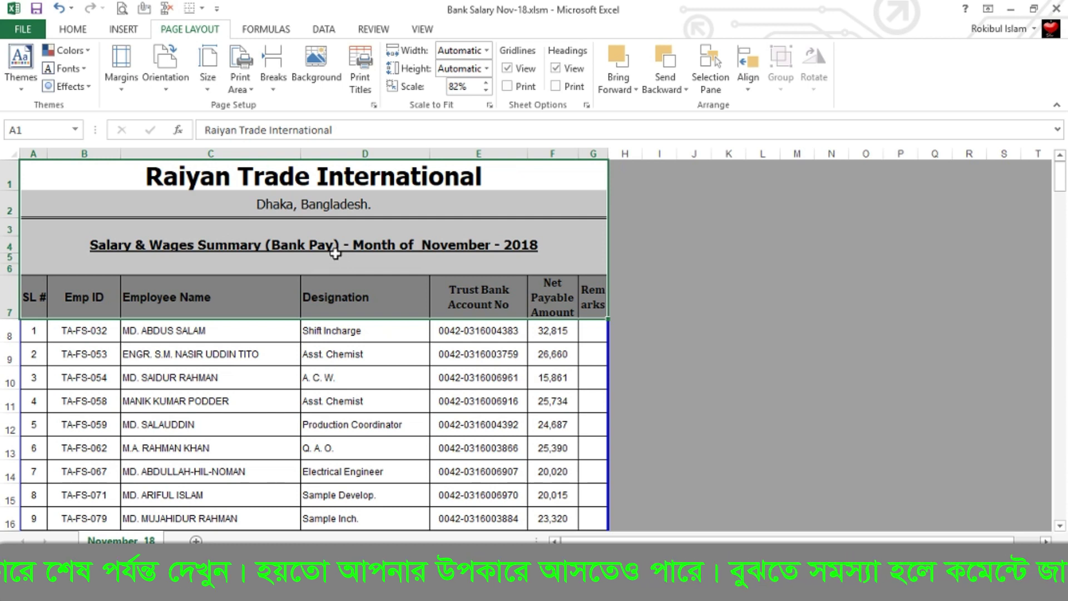
Open Print Titles in Page Setup and activate the Rows to repeat at top box.
{"action": "left_click", "coordinate": [361, 75]}
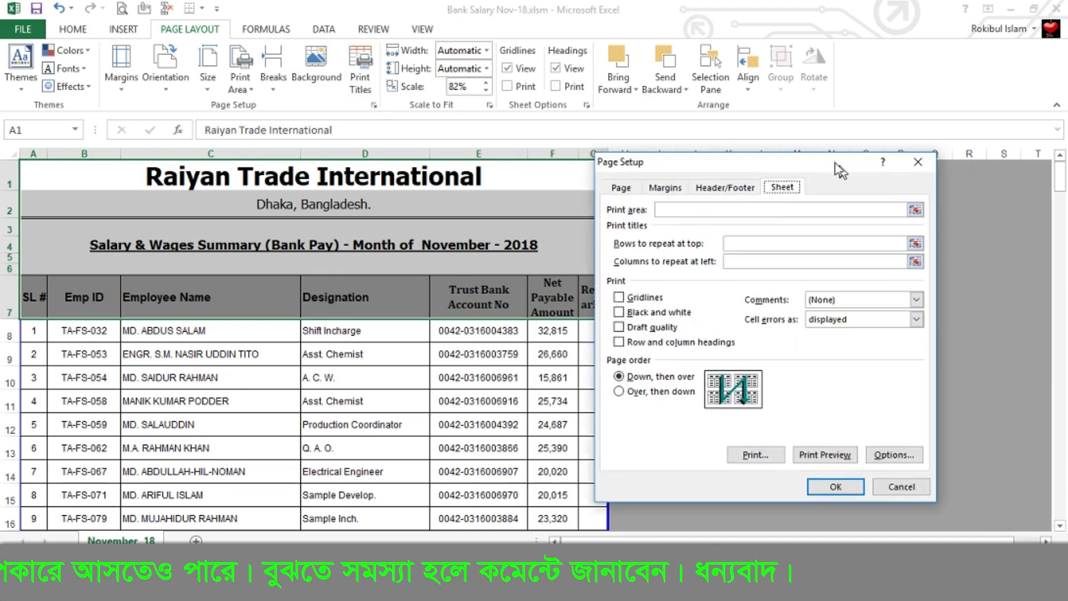
{"action": "left_click_drag", "start_coordinate": [952, 220], "coordinate": [804, 93]}
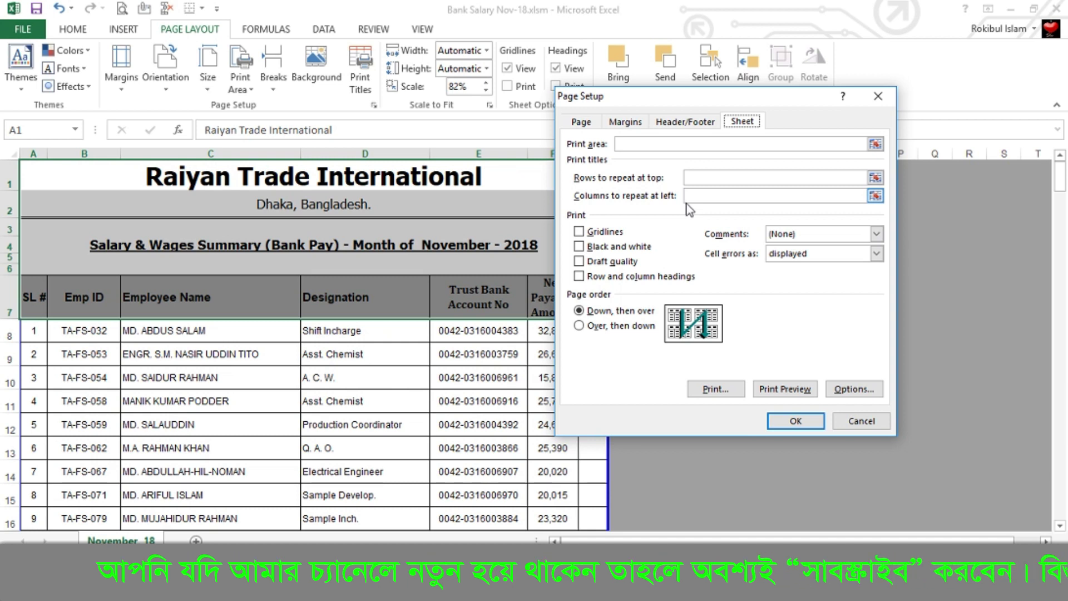
{"action": "left_click", "coordinate": [700, 177]}
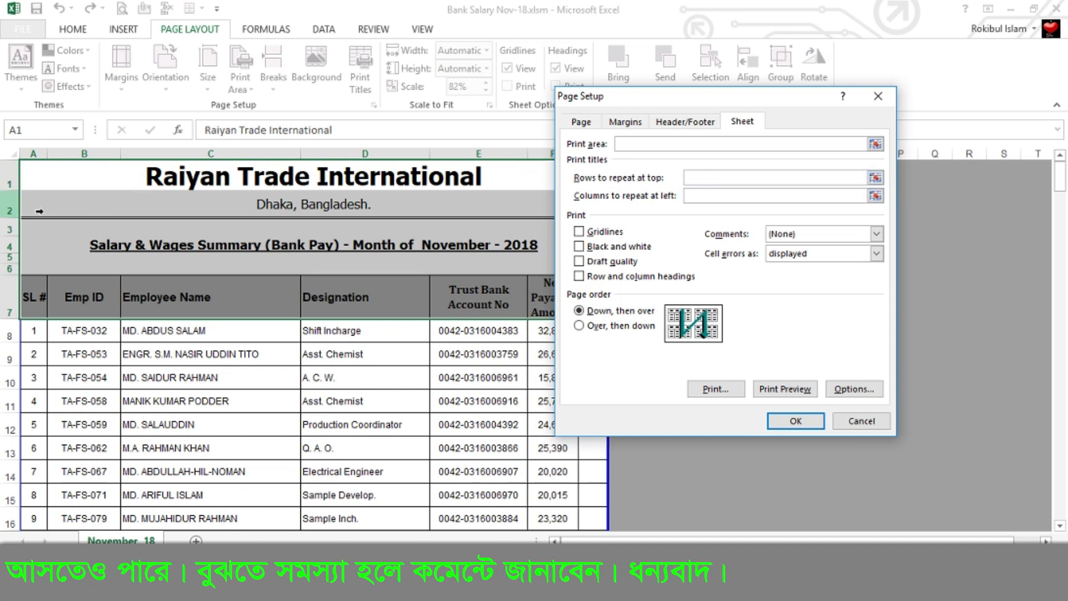
Set rows $1:$7 to repeat at the top of every printed page and confirm.
{"action": "left_click", "coordinate": [4, 179]}
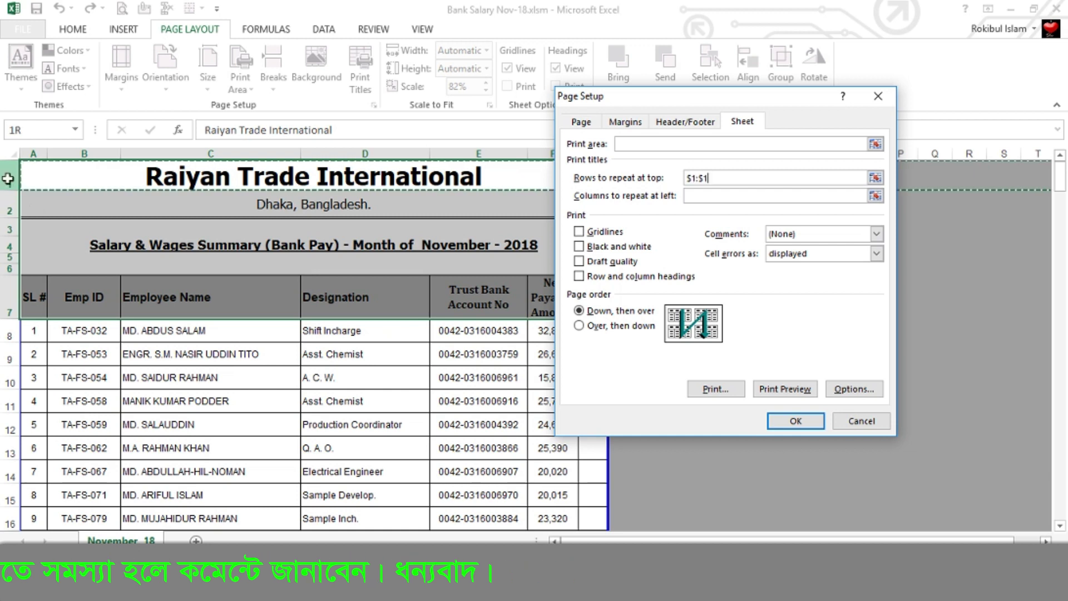
{"action": "left_click_drag", "start_coordinate": [4, 179], "coordinate": [3, 290]}
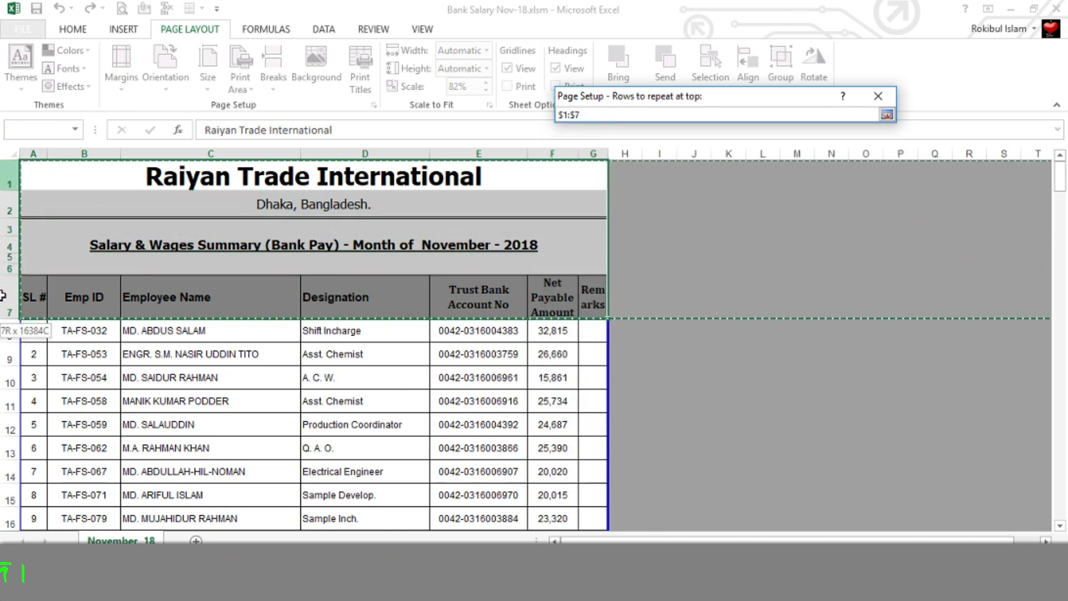
{"action": "left_click_drag", "start_coordinate": [3, 290], "coordinate": [3, 291]}
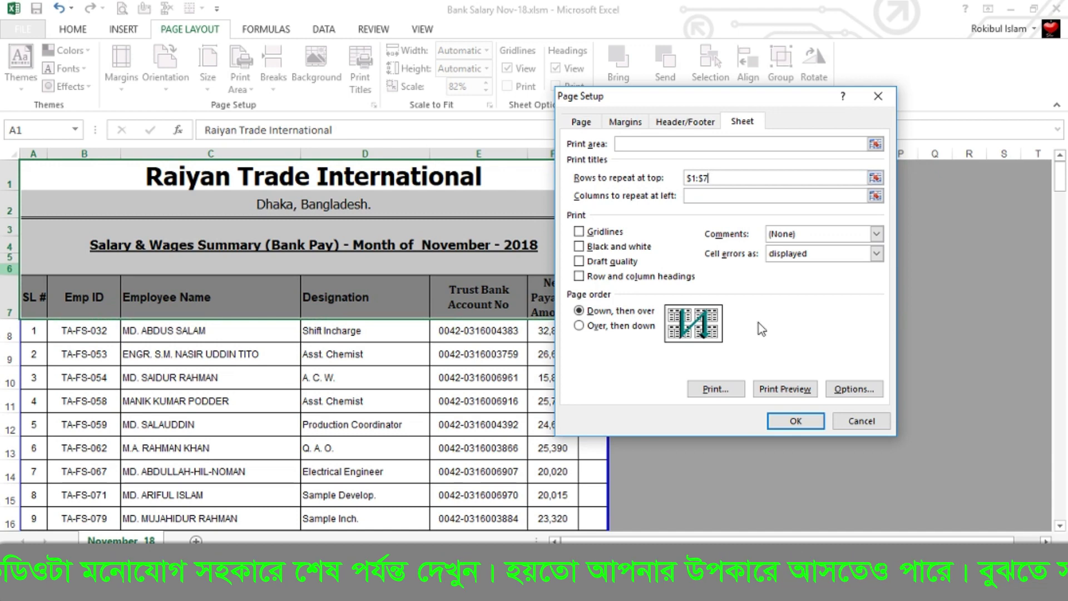
{"action": "left_click", "coordinate": [794, 425]}
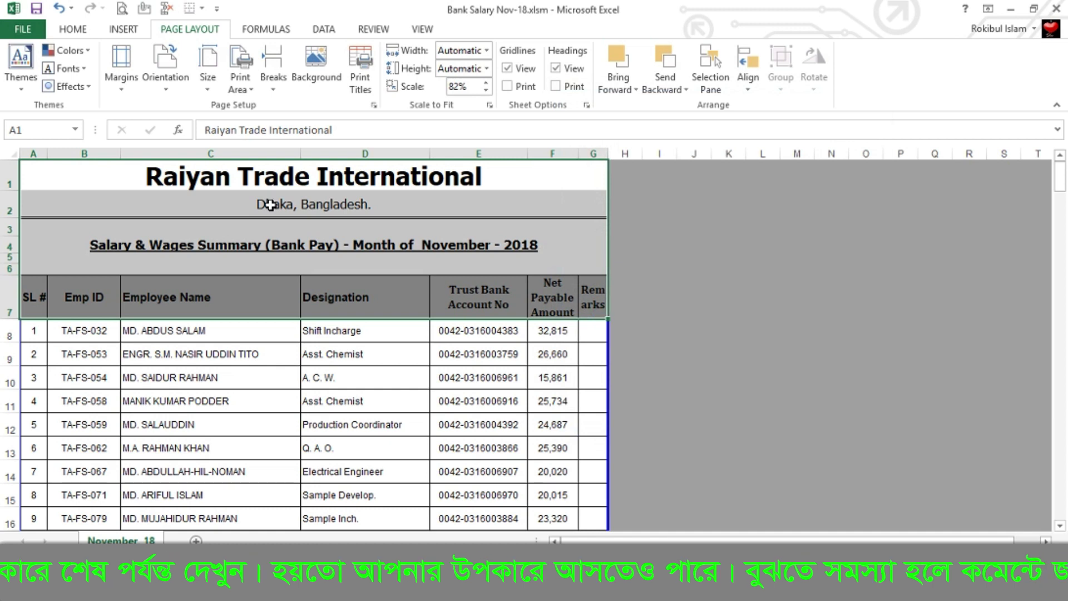
Reselect A1:G7, scroll through the sheet, and open Print Preview.
{"action": "left_click", "coordinate": [258, 351]}
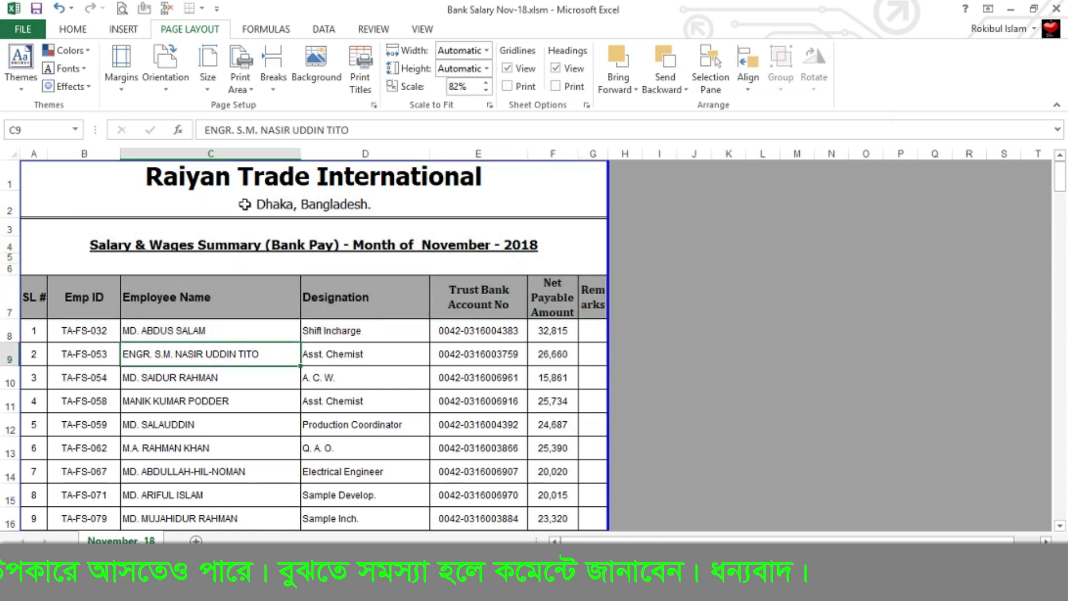
{"action": "left_click_drag", "start_coordinate": [250, 298], "coordinate": [250, 177]}
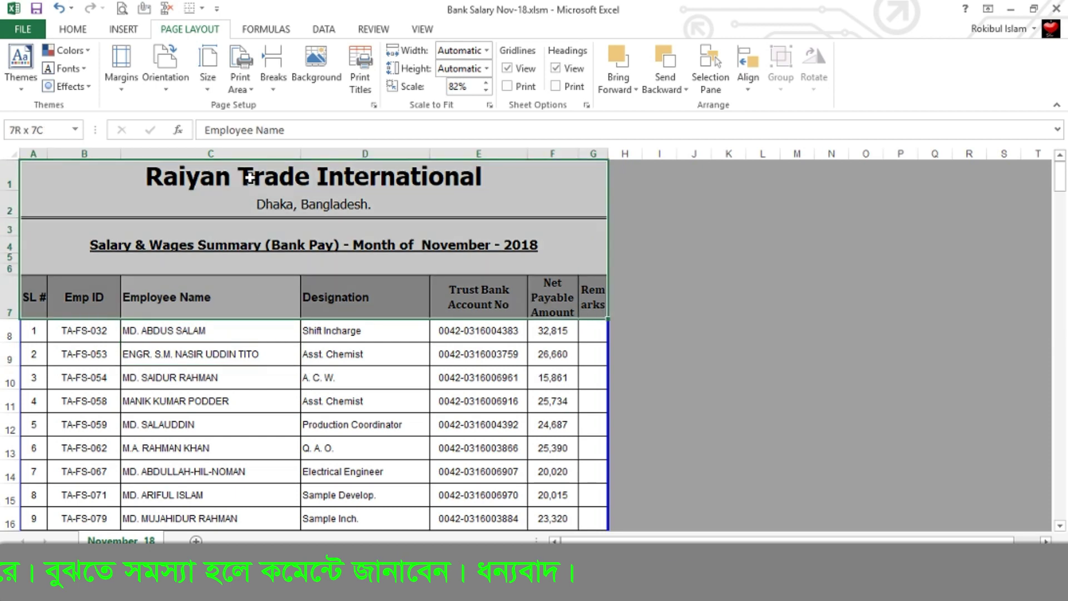
{"action": "scroll", "coordinate": [231, 358], "scroll_direction": "down", "scroll_amount": 10}
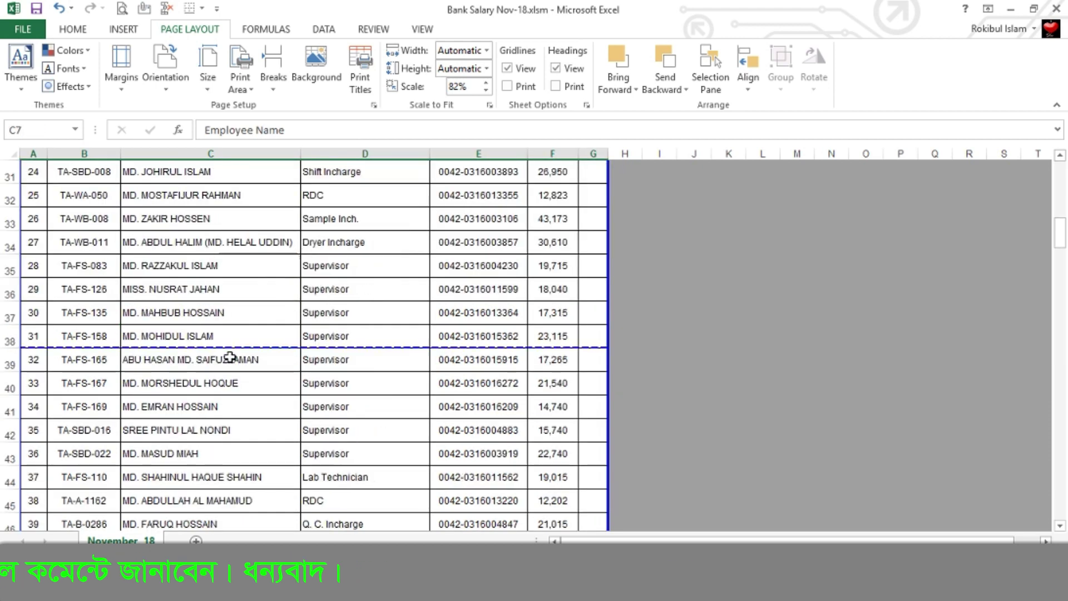
{"action": "scroll", "coordinate": [229, 356], "scroll_direction": "down", "scroll_amount": 2}
{"action": "scroll", "coordinate": [222, 322], "scroll_direction": "up", "scroll_amount": 1}
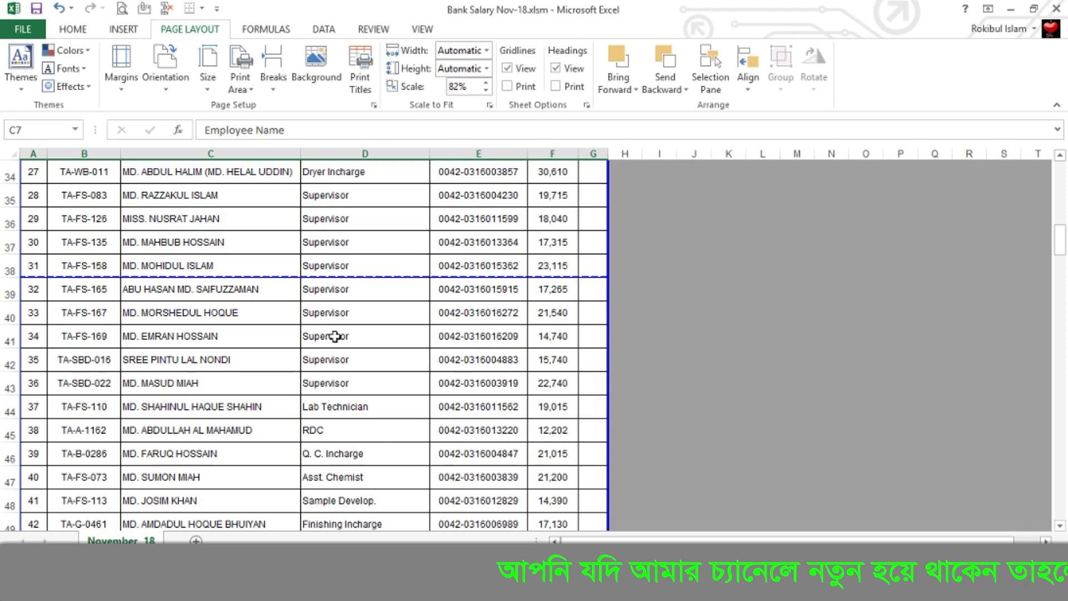
{"action": "left_click", "coordinate": [121, 8]}
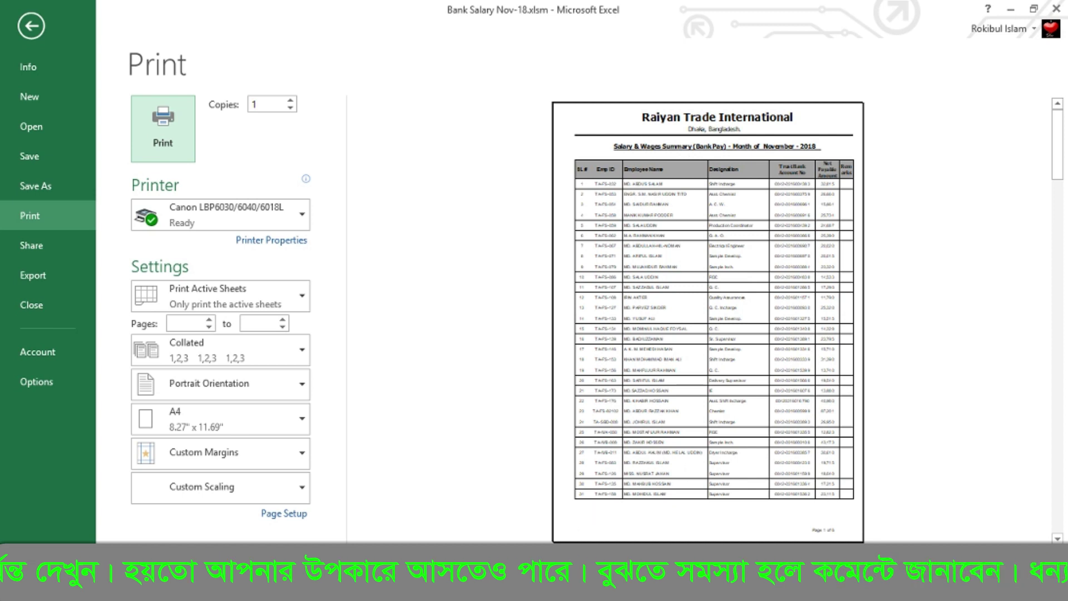
Page through the preview, zooming in to check the title and headers repeat on later pages.
{"action": "scroll", "coordinate": [708, 323], "scroll_direction": "down", "scroll_amount": 1}
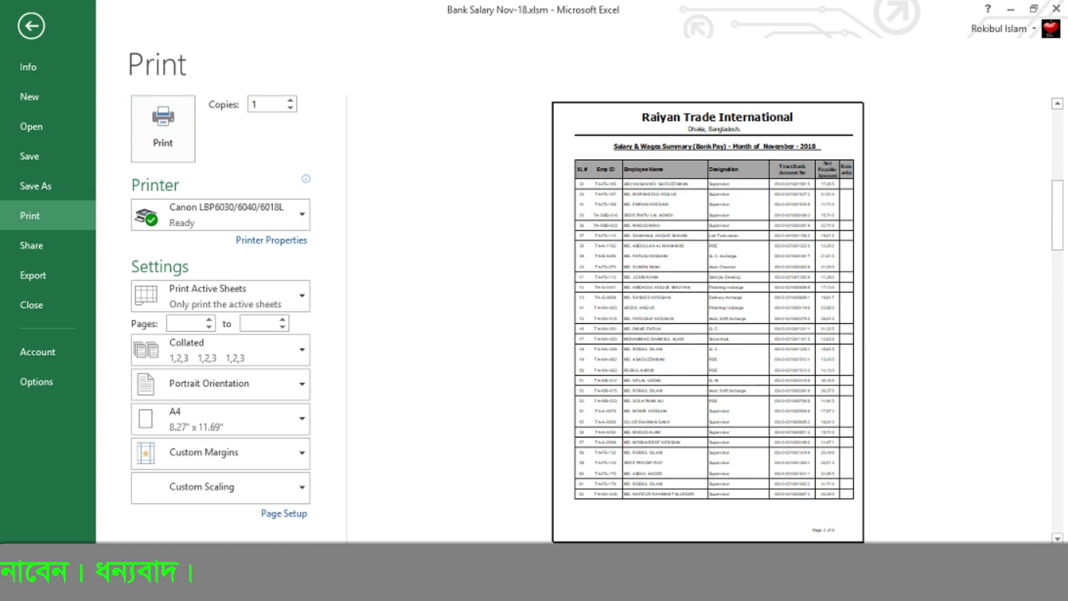
{"action": "left_click", "coordinate": [642, 392]}
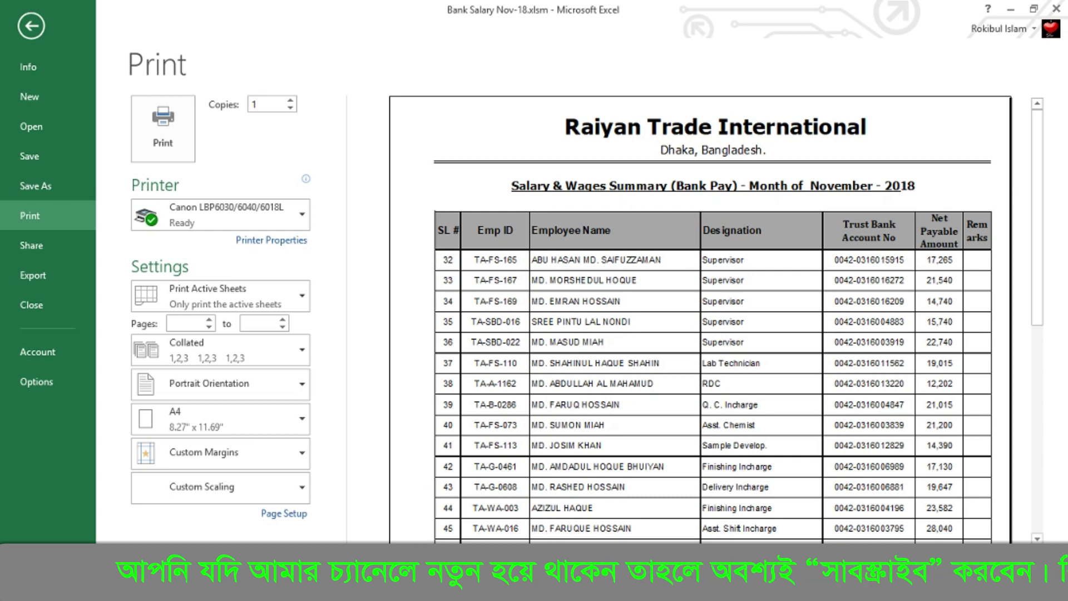
{"action": "scroll", "coordinate": [465, 358], "scroll_direction": "down", "scroll_amount": 1}
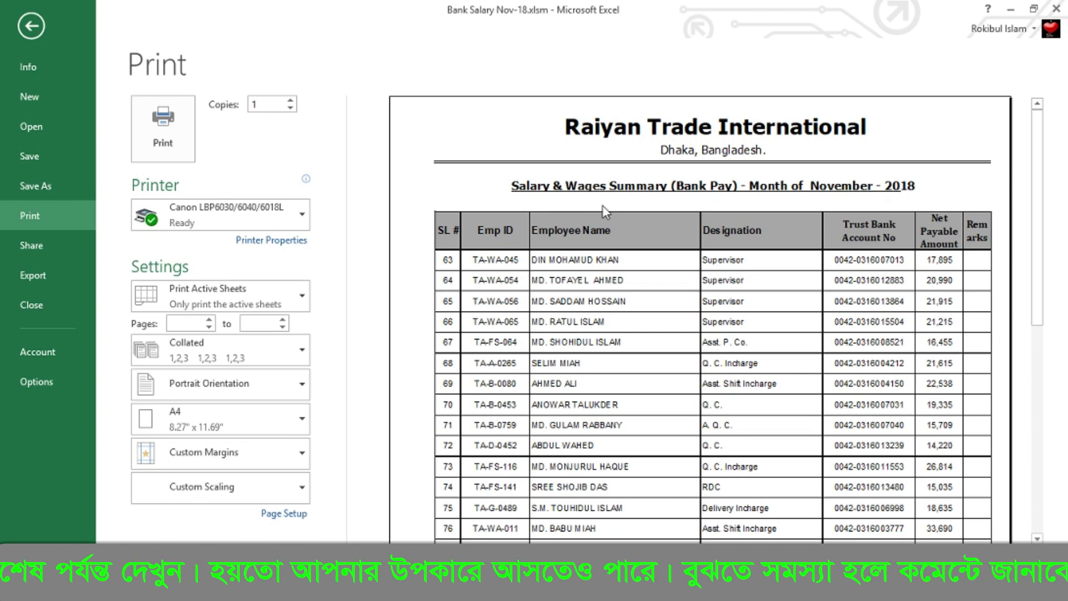
Leave print preview and return to the top of the salary worksheet.
{"action": "key", "text": "Escape"}
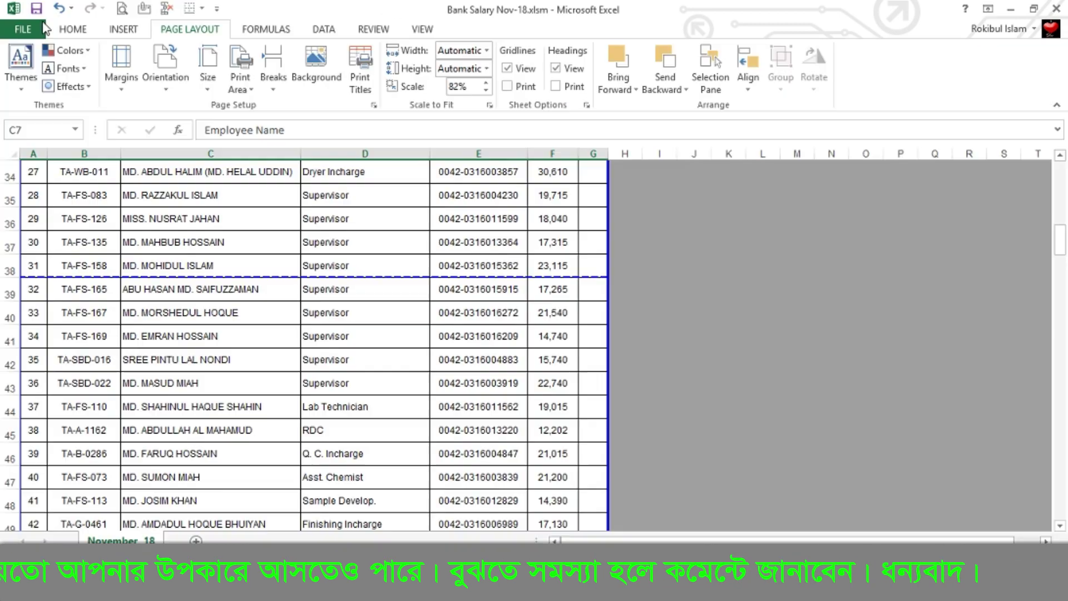
{"action": "scroll", "coordinate": [269, 291], "scroll_direction": "up", "scroll_amount": 6}
{"action": "scroll", "coordinate": [231, 256], "scroll_direction": "up", "scroll_amount": 3}
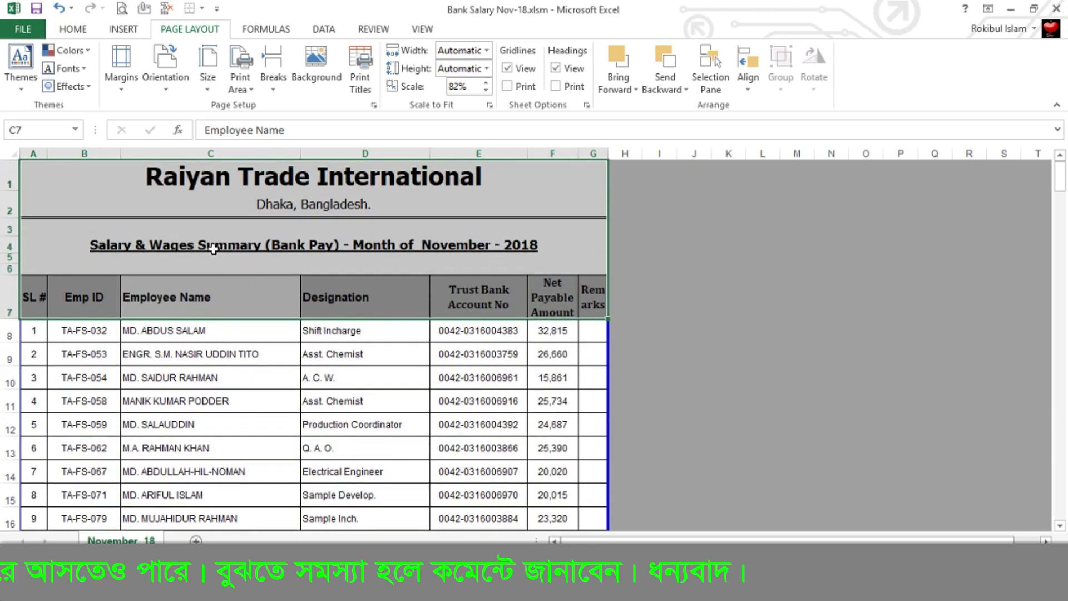
{"action": "left_click", "coordinate": [173, 257]}
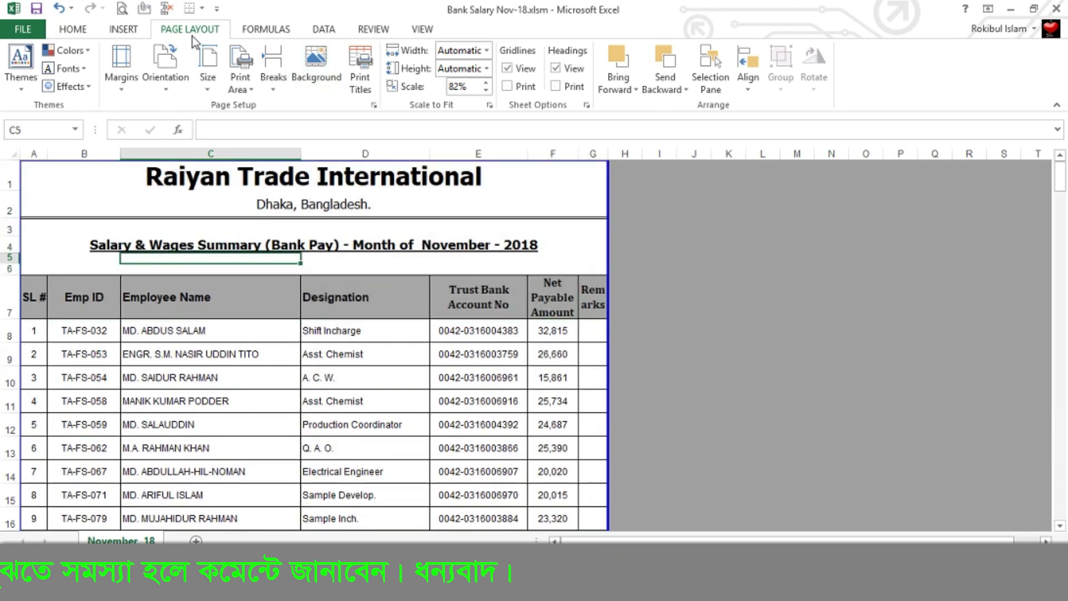
Change Print Titles to repeat only row $7:$7 and preview the result.
{"action": "left_click", "coordinate": [357, 86]}
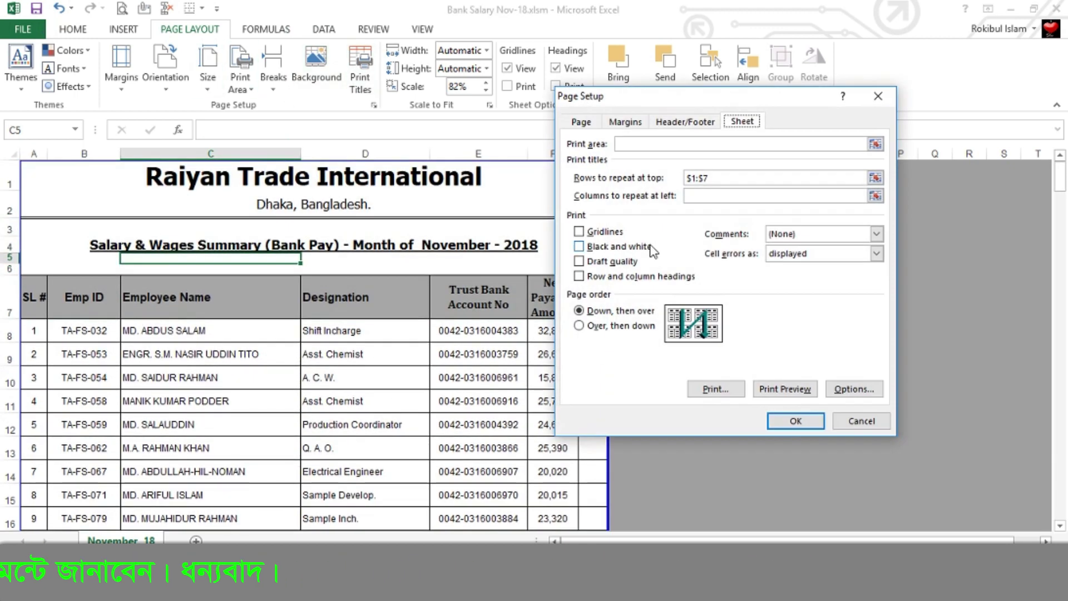
{"action": "left_click", "coordinate": [723, 178]}
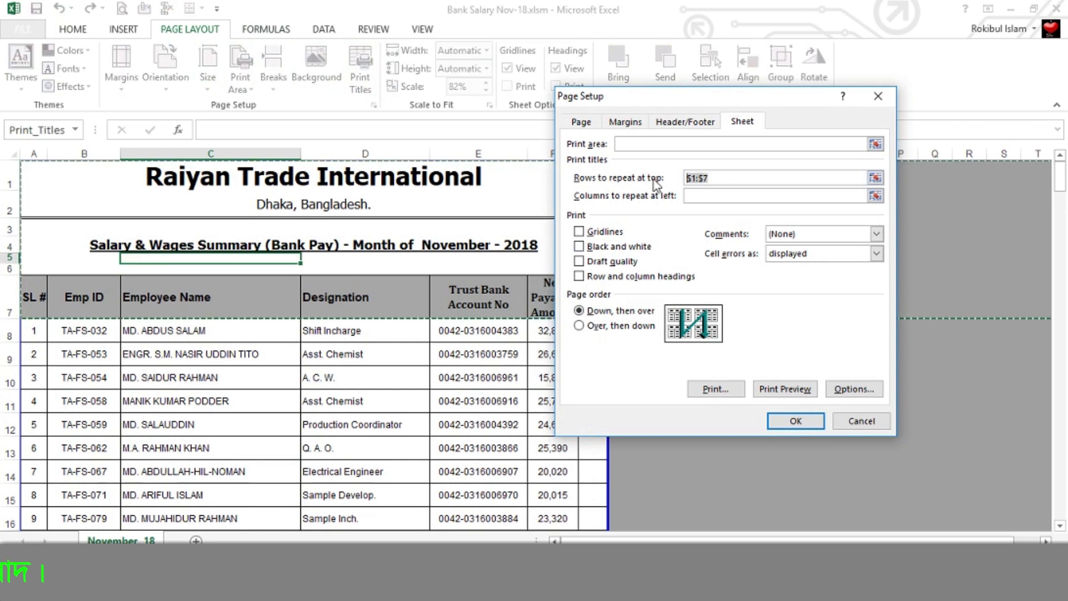
{"action": "key", "text": "BackSpace"}
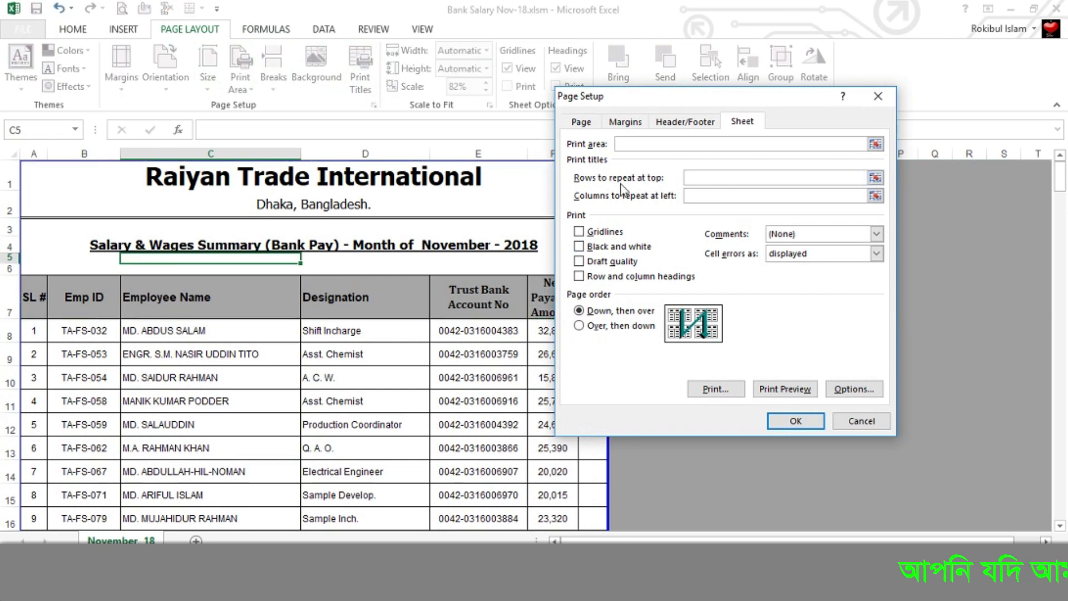
{"action": "left_click", "coordinate": [12, 307]}
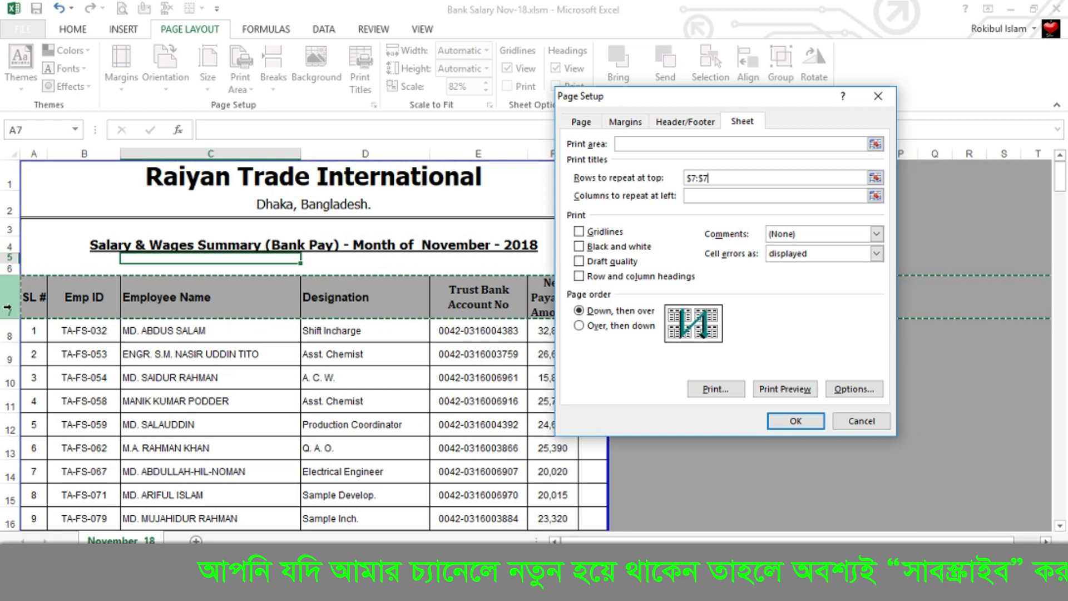
{"action": "left_click", "coordinate": [801, 421]}
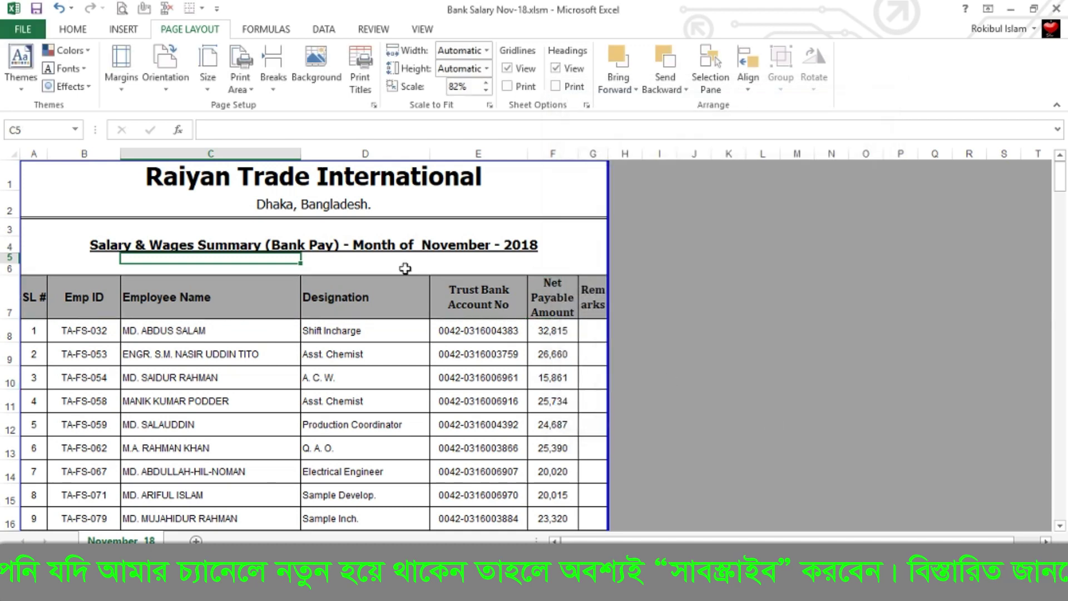
{"action": "left_click", "coordinate": [122, 9]}
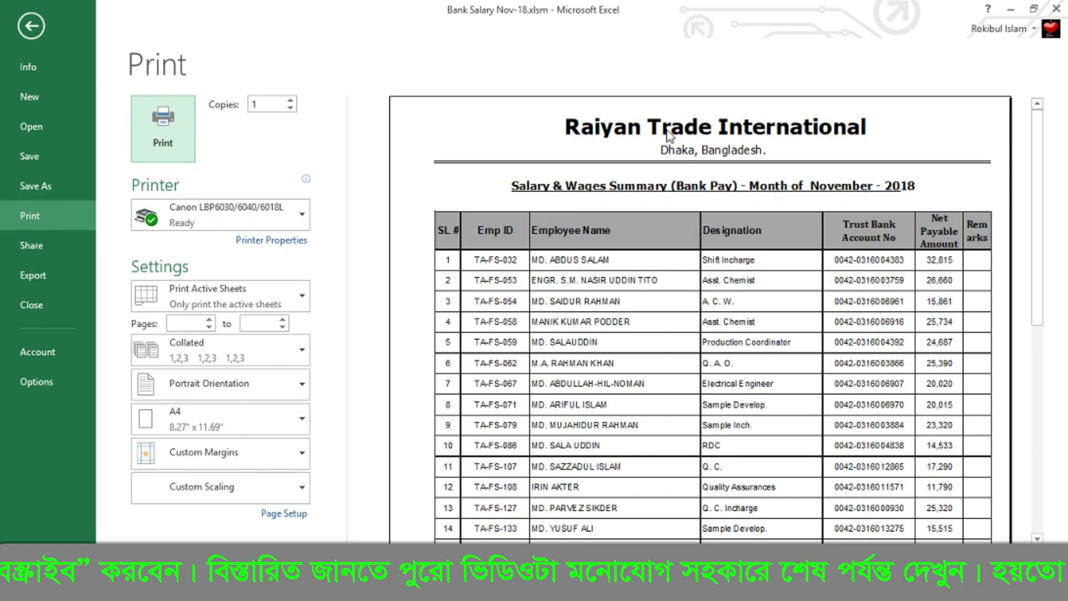
View page 2 onward to confirm only the header row repeats, then exit preview.
{"action": "left_click", "coordinate": [440, 582]}
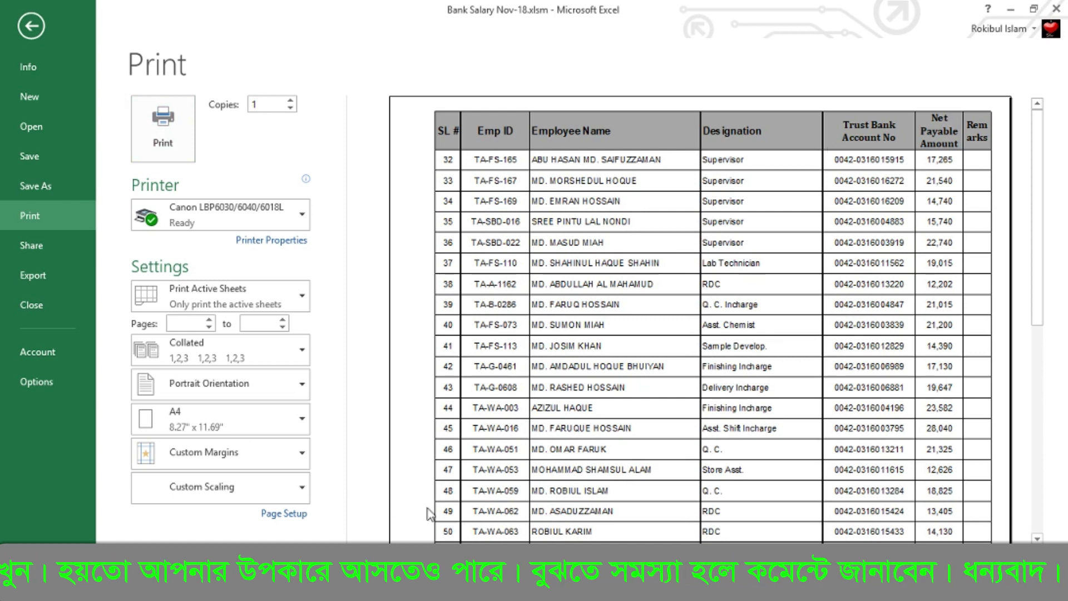
{"action": "scroll", "coordinate": [712, 123], "scroll_direction": "down", "scroll_amount": 1}
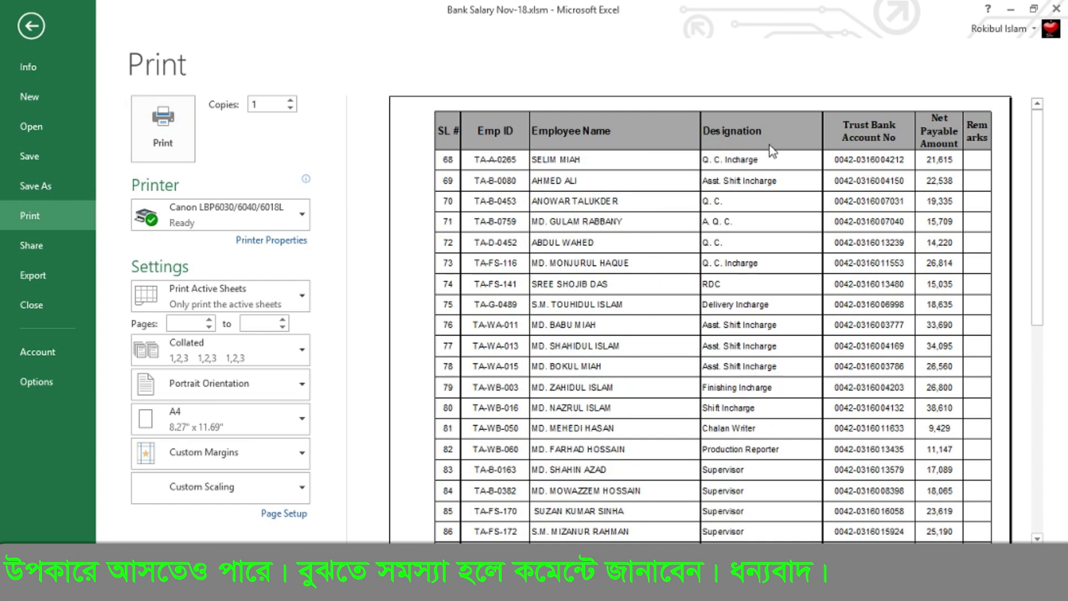
{"action": "left_click", "coordinate": [34, 30]}
Select cell C10 in the employee list.
{"action": "left_click", "coordinate": [270, 381]}
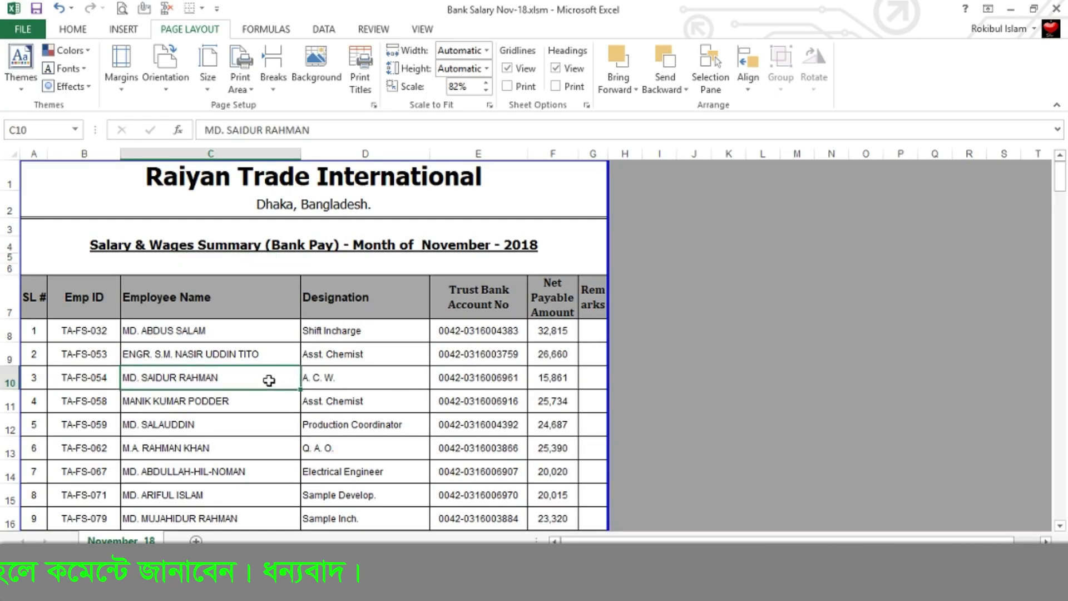